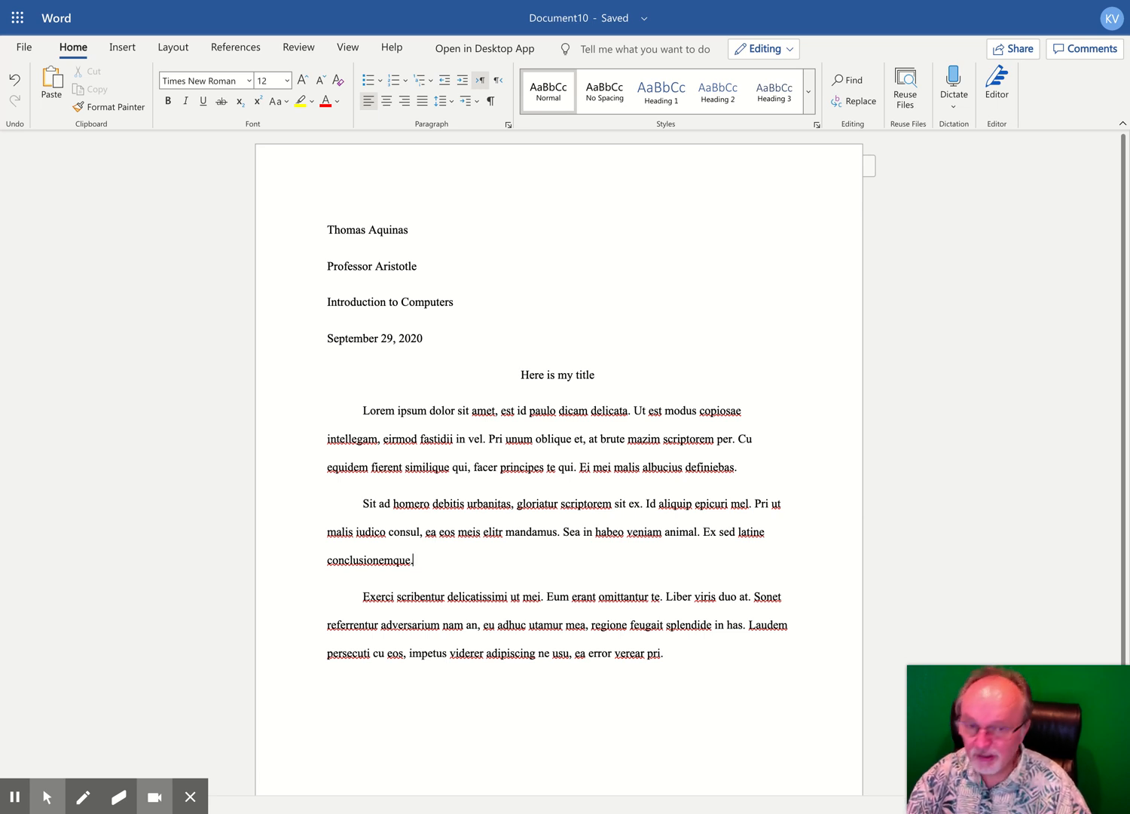
Align the entire document's text left, and switch all of it to centered alignment.
key("ctrl+a")
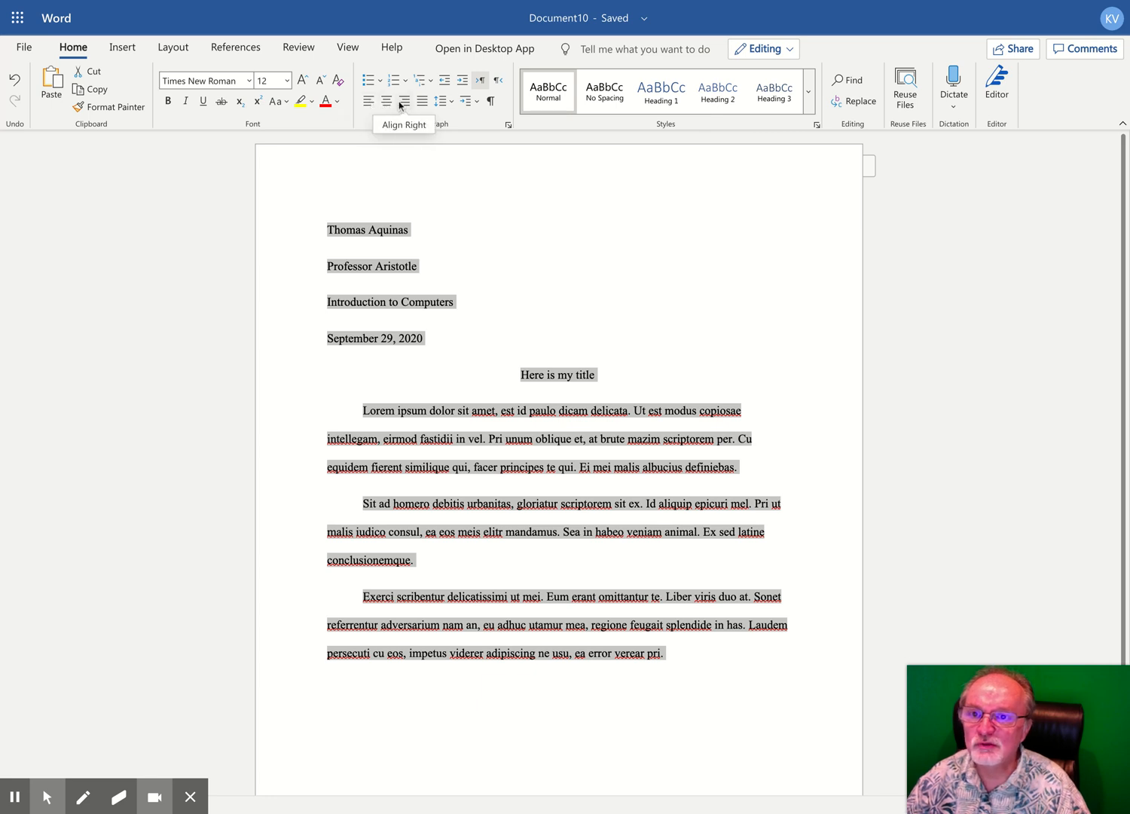
left_click(368, 100)
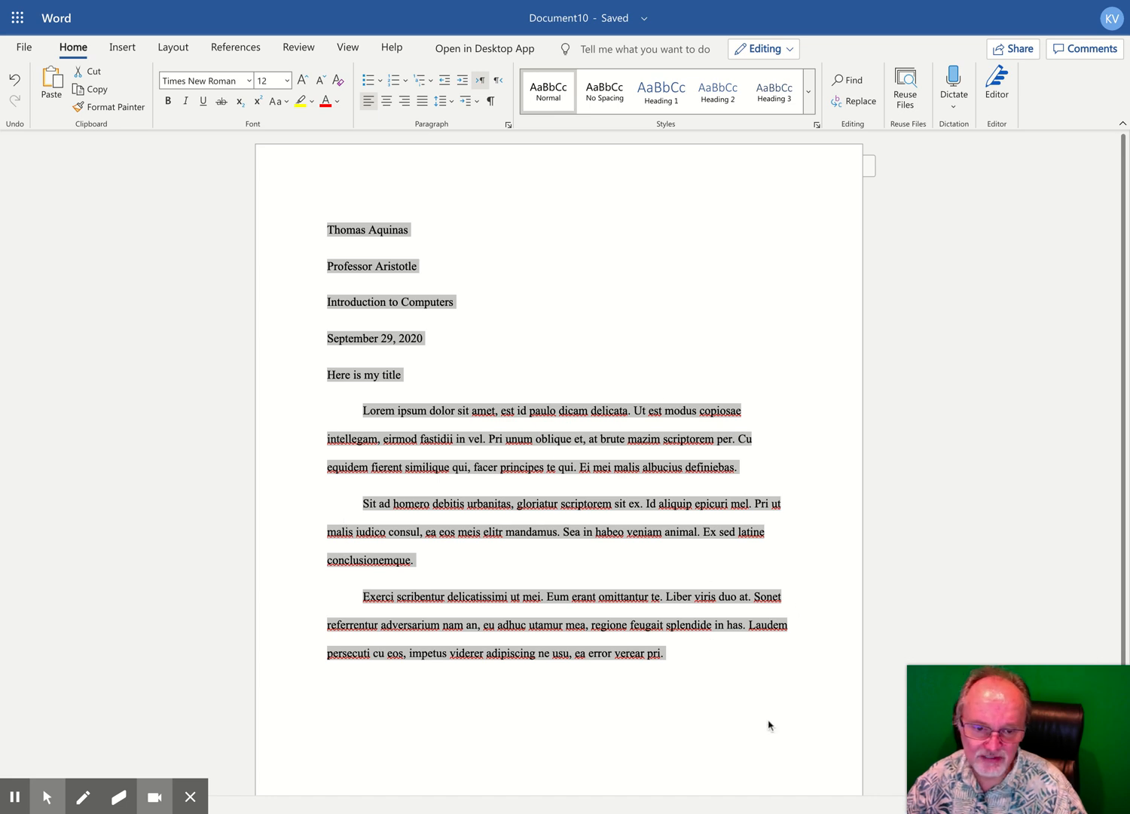
left_click(386, 102)
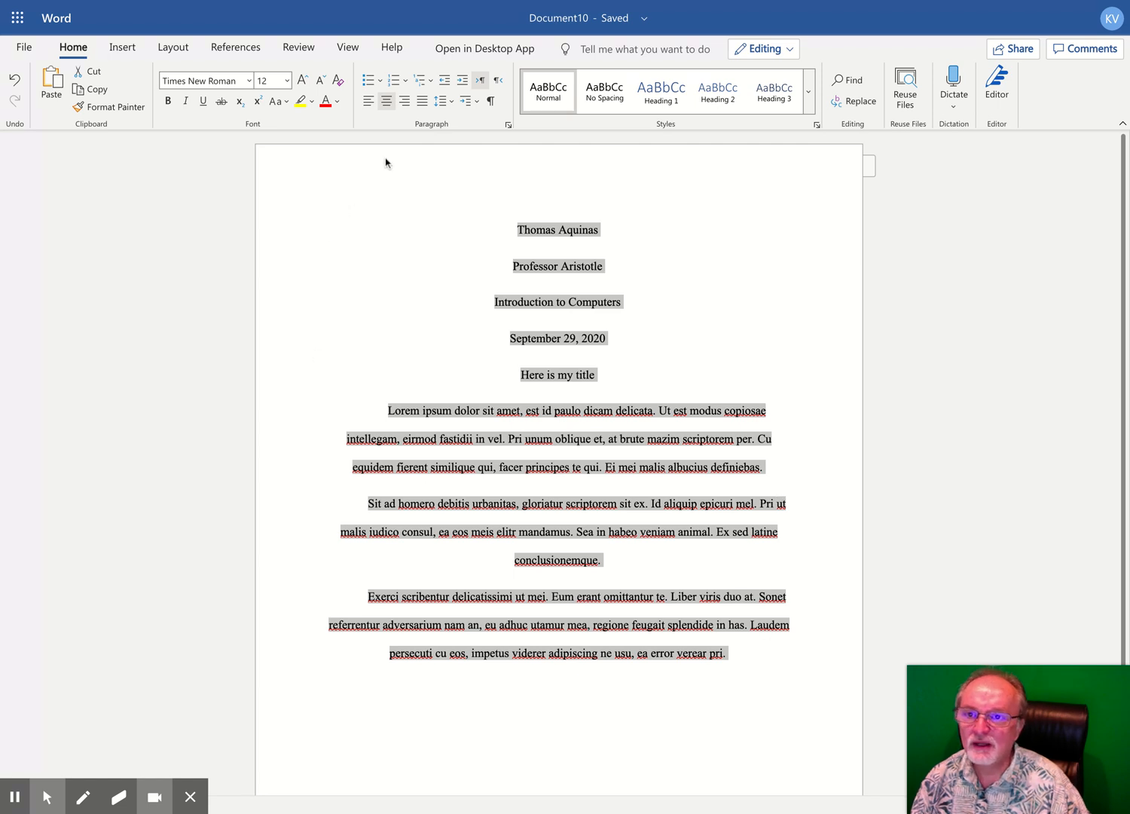
Return the whole document to left alignment and center only the line "Here is my title".
left_click(369, 103)
left_click(407, 374)
left_click(382, 374)
left_click(391, 105)
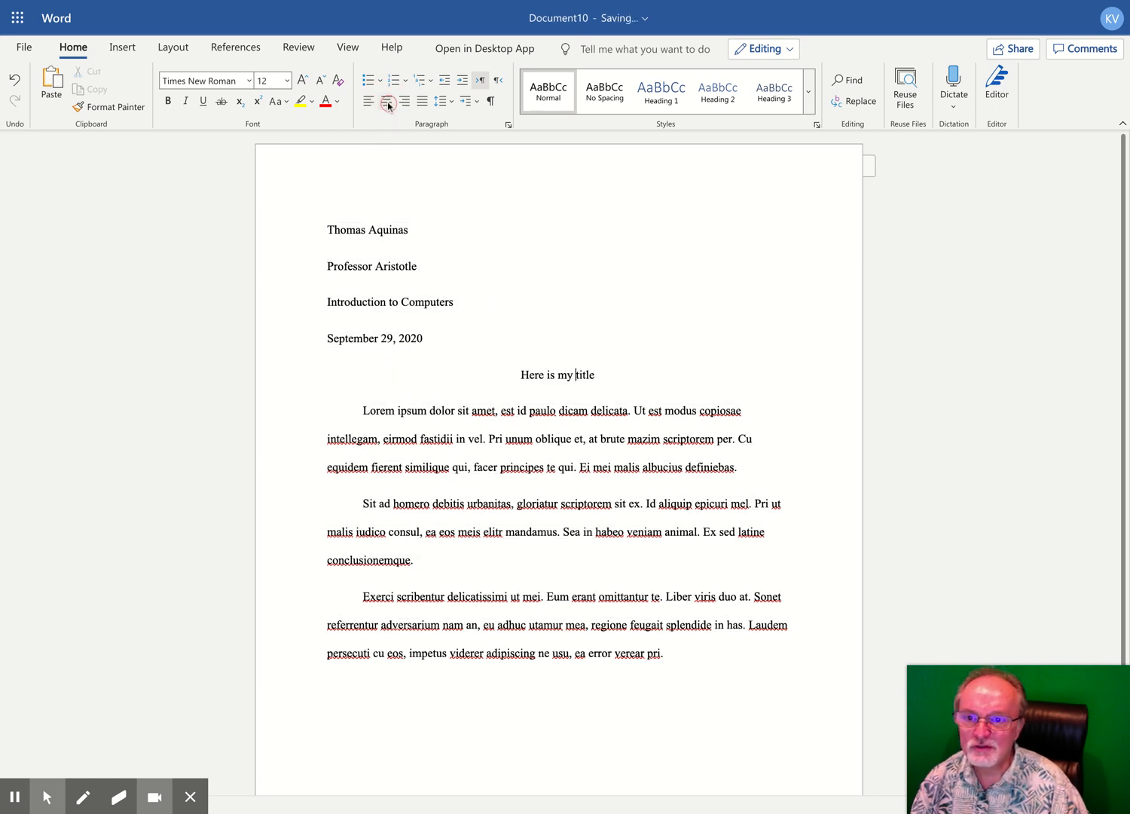
left_click(610, 343)
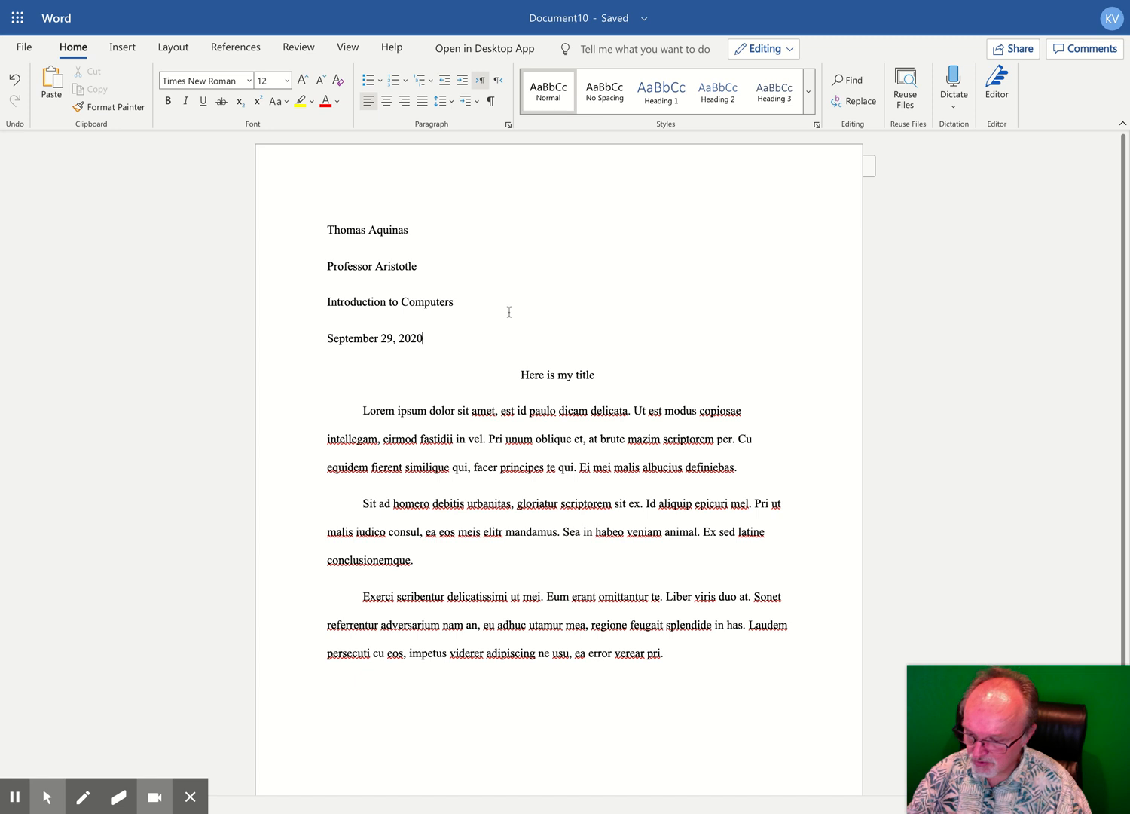
Align all of the document's text to the right margin.
key("ctrl+a")
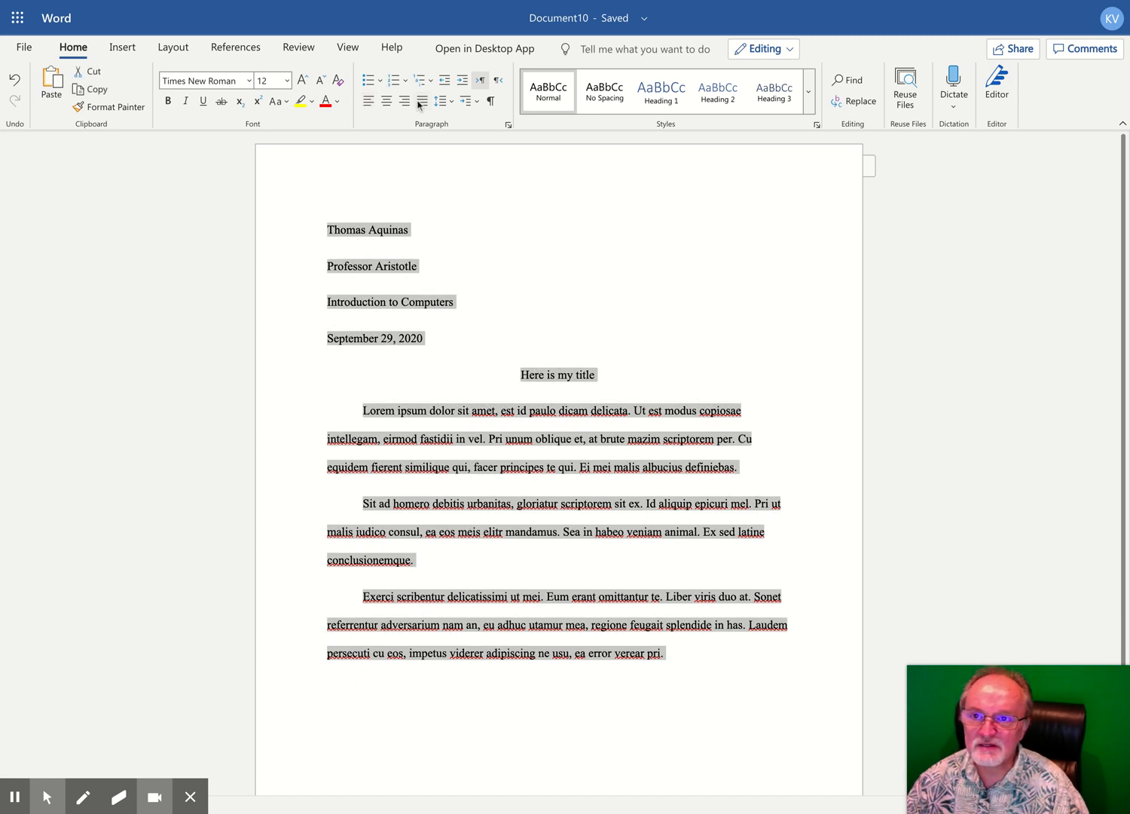
left_click(405, 104)
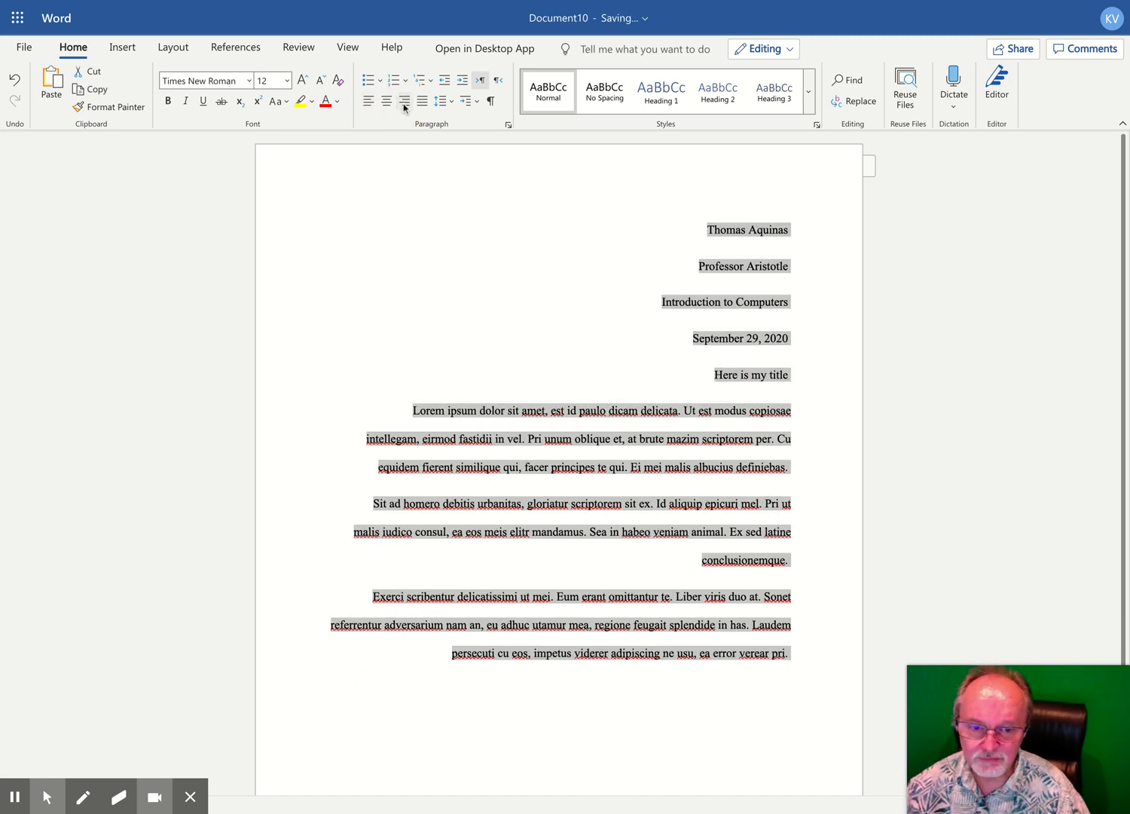
left_click(520, 317)
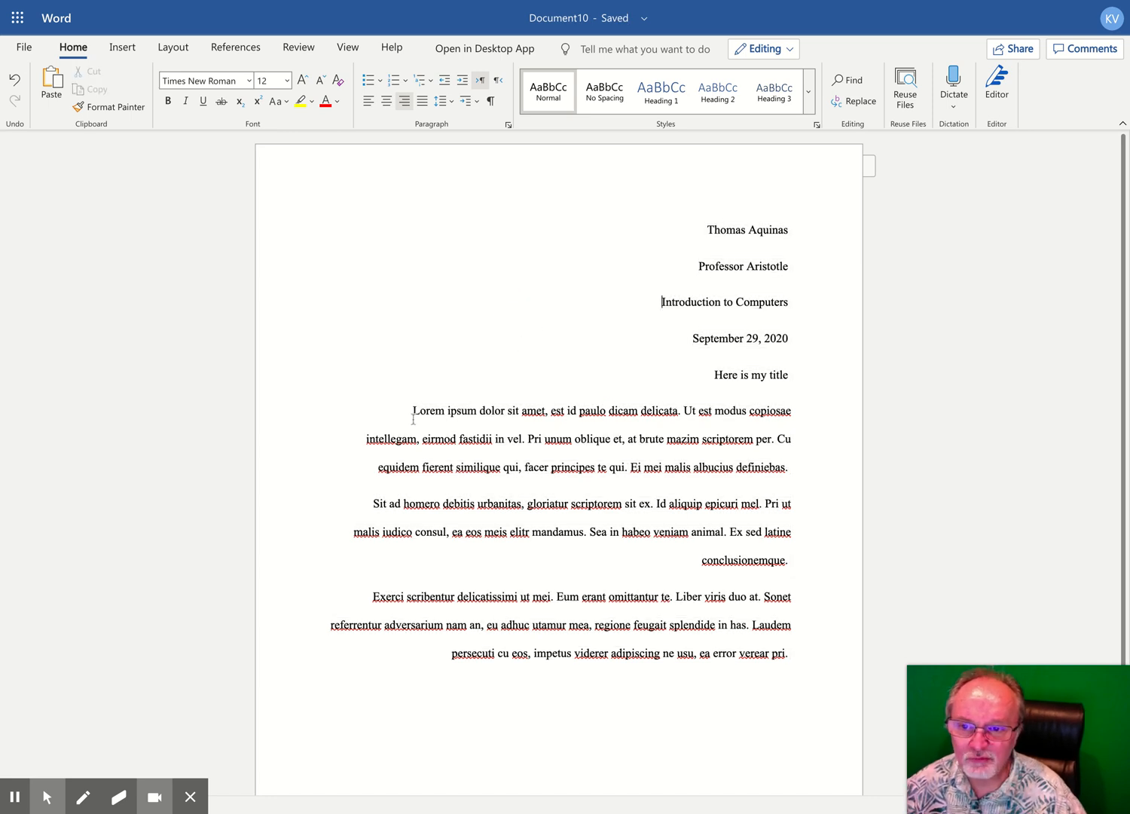
Examine the left and right edges of the right-aligned body paragraphs, starting with the first line.
left_click_drag(413, 412, 791, 415)
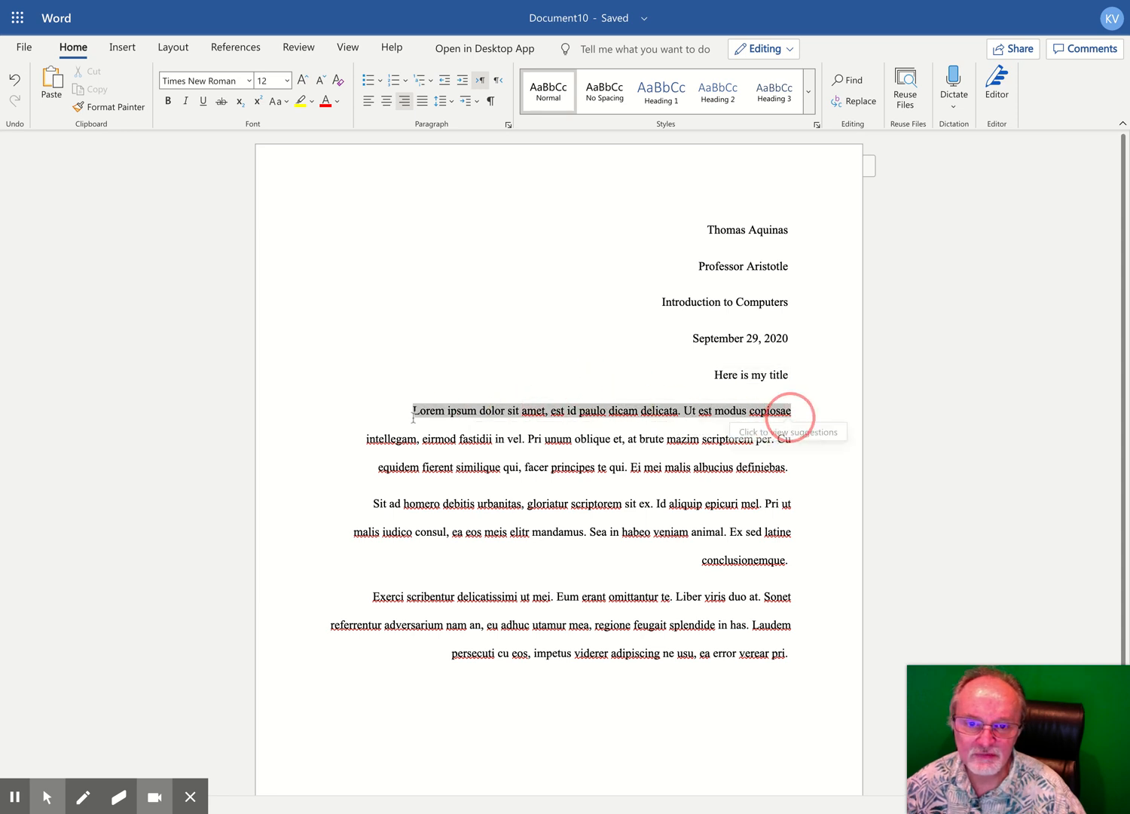
left_click(801, 420)
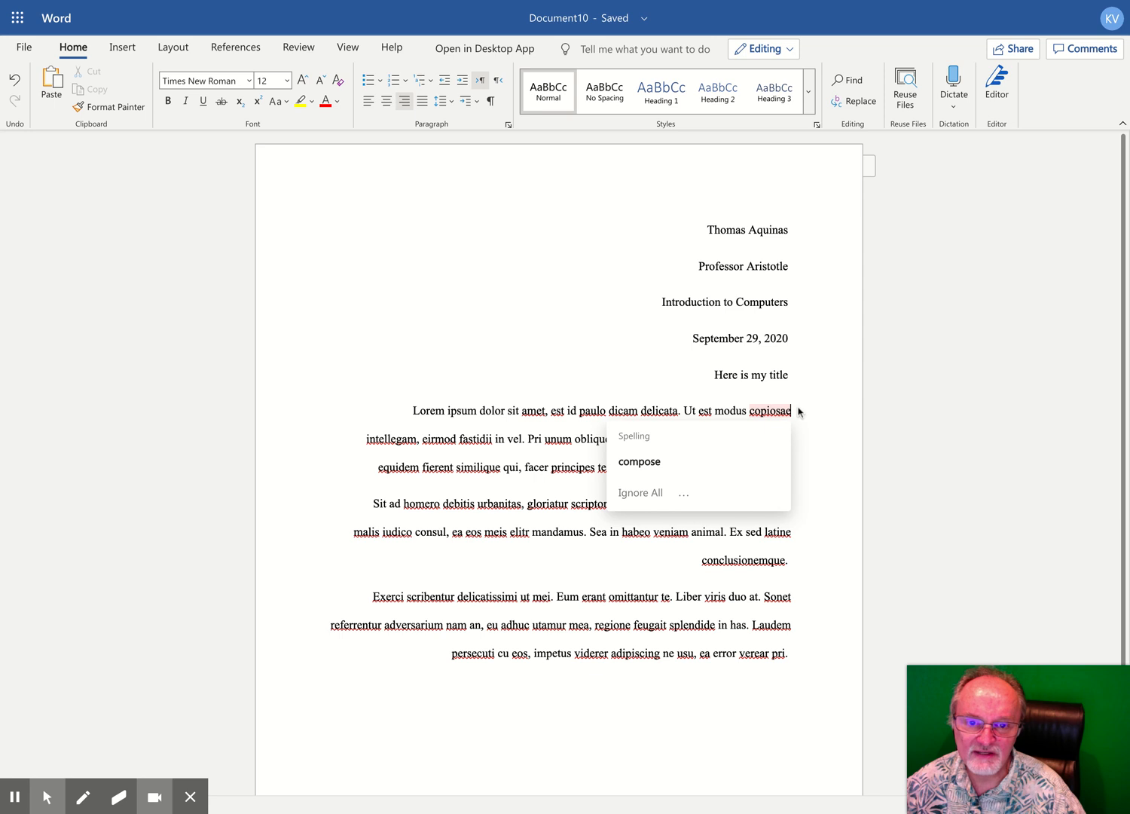
left_click(326, 438)
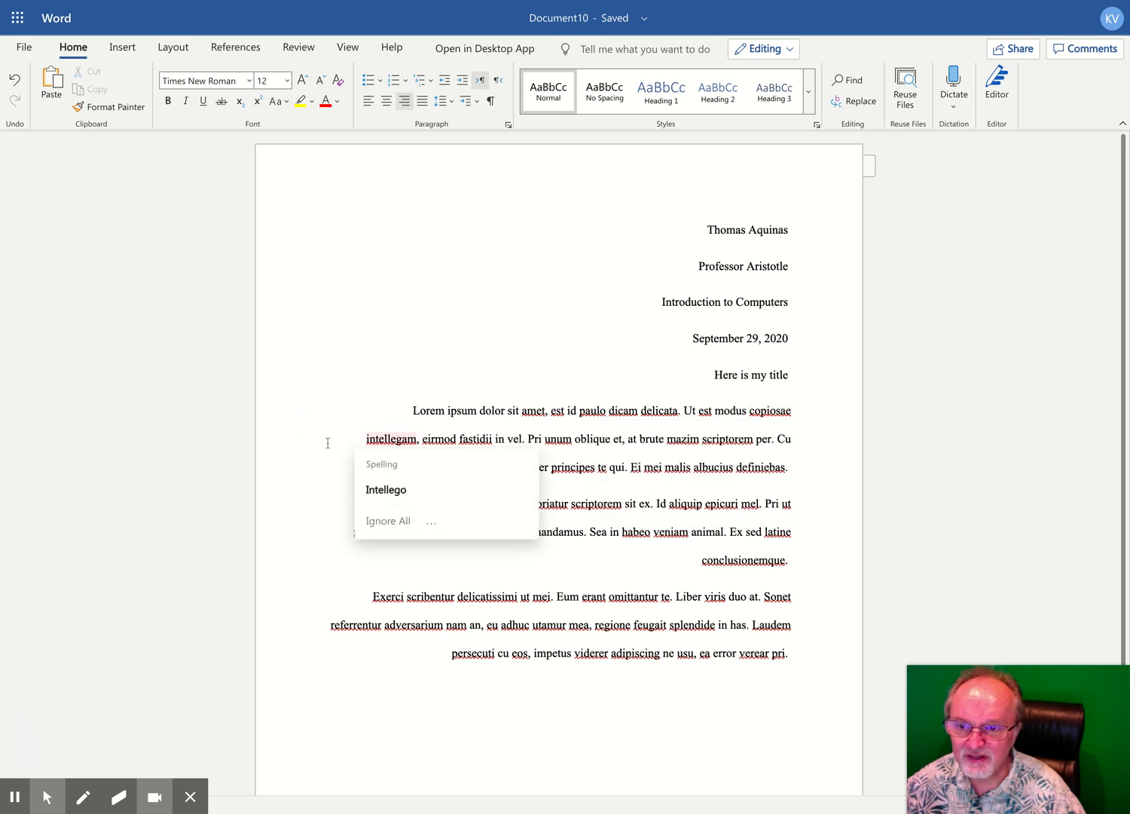
left_click(320, 443)
left_click(271, 527)
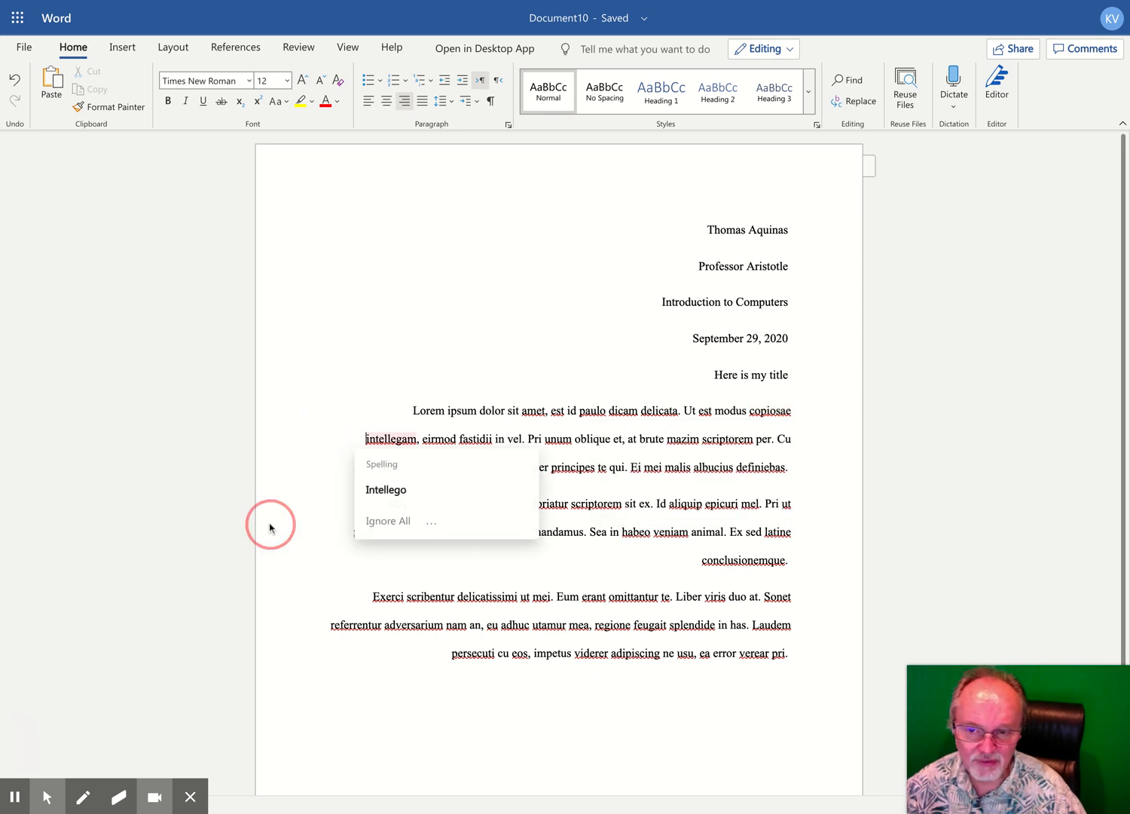
left_click(319, 739)
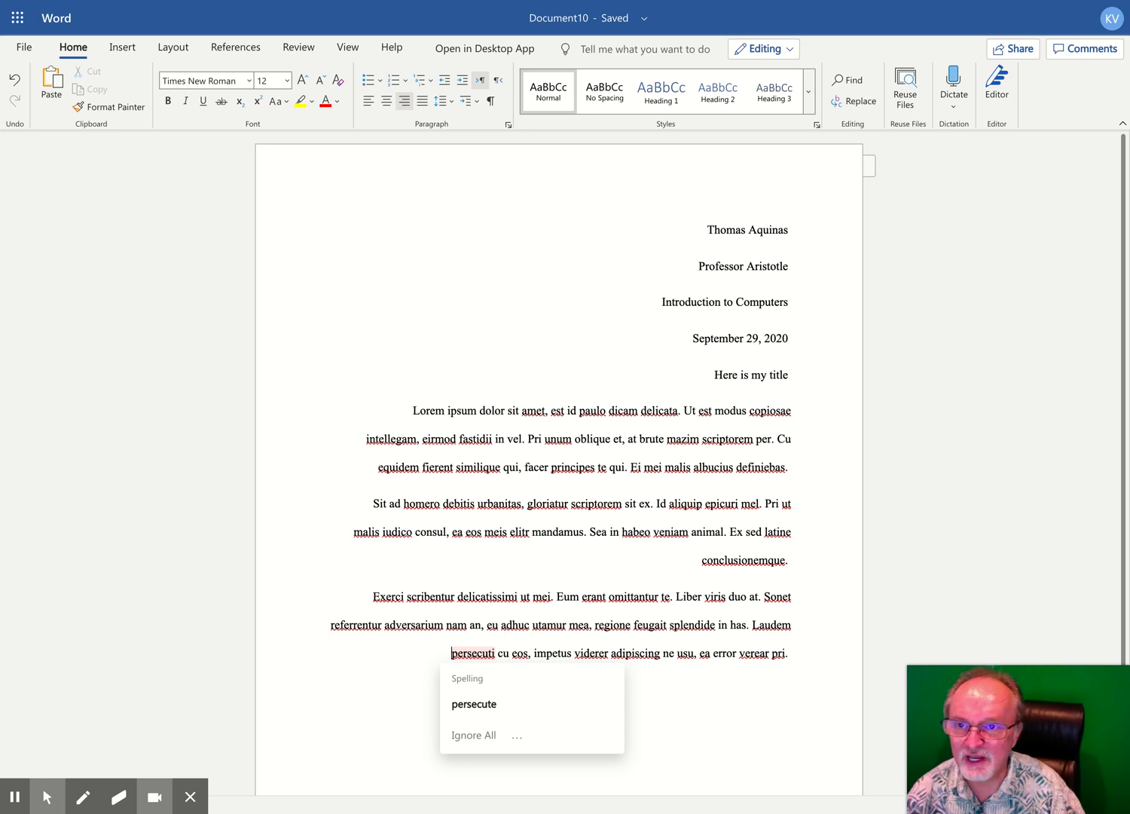
left_click_drag(361, 396, 423, 404)
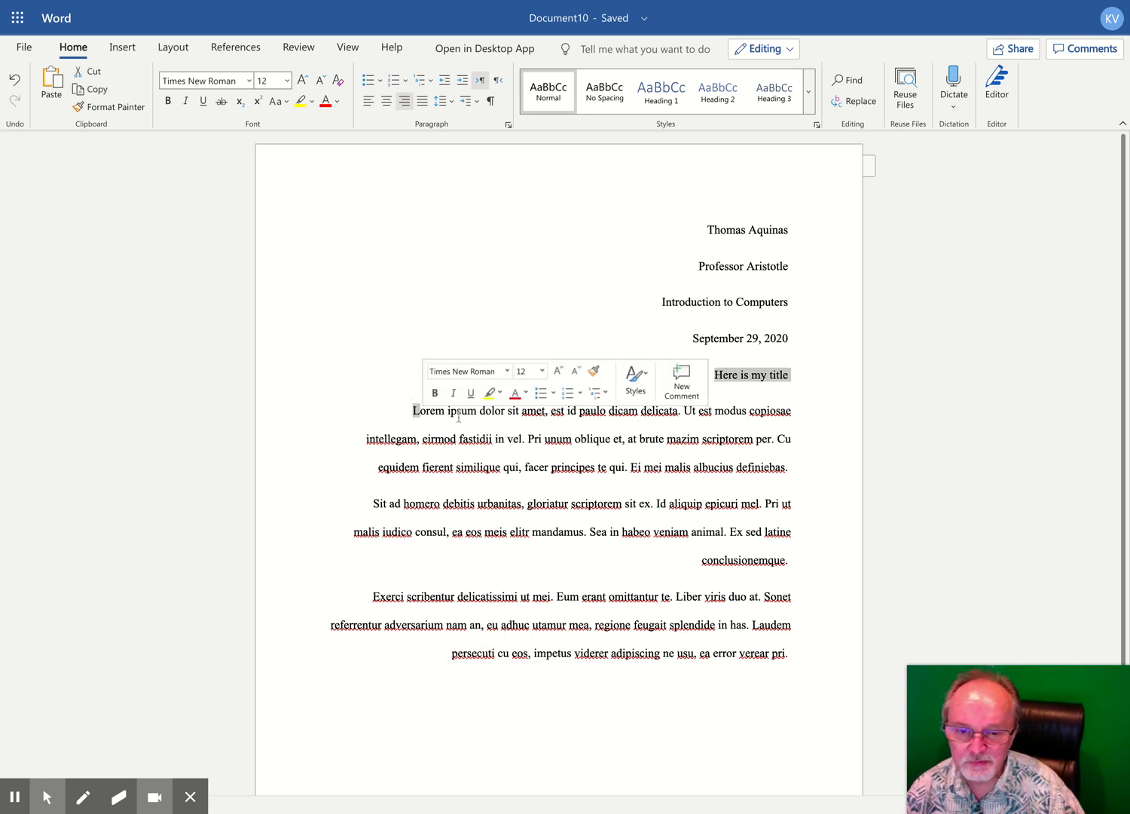
Justify the whole document's text and check both edges of the first body line.
key("ctrl+a")
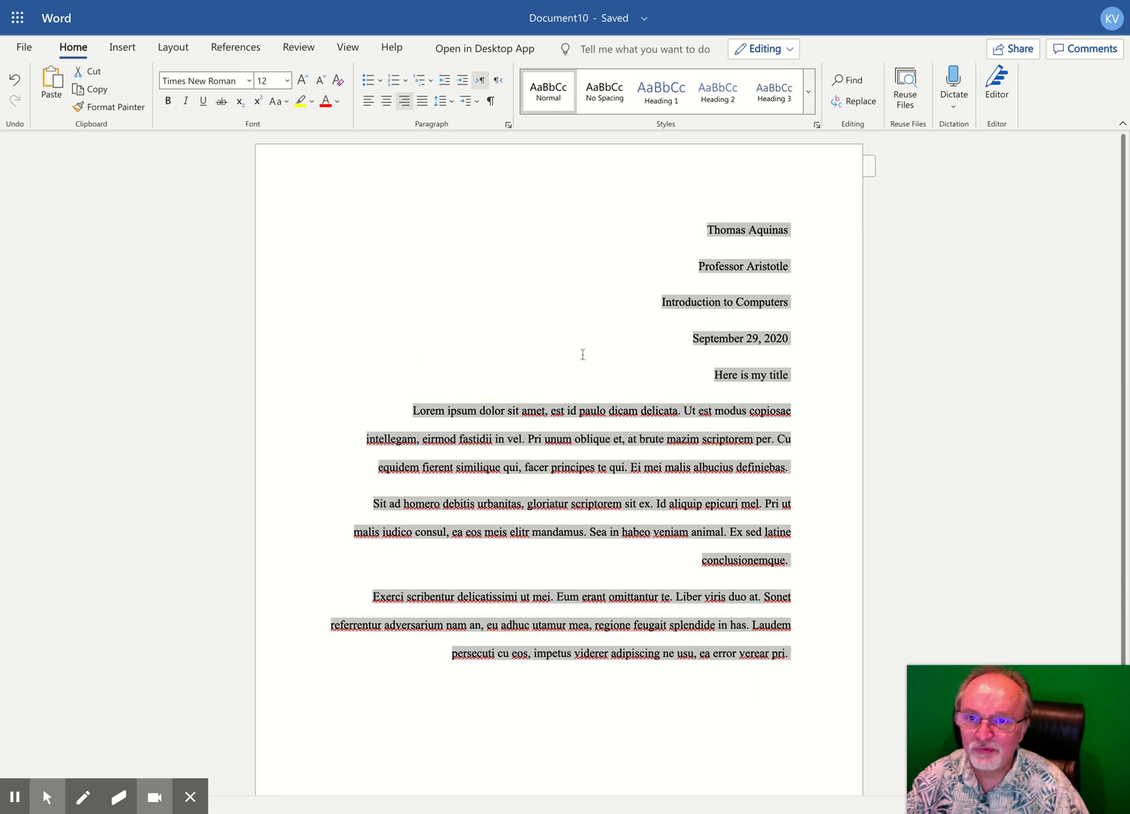
left_click(421, 103)
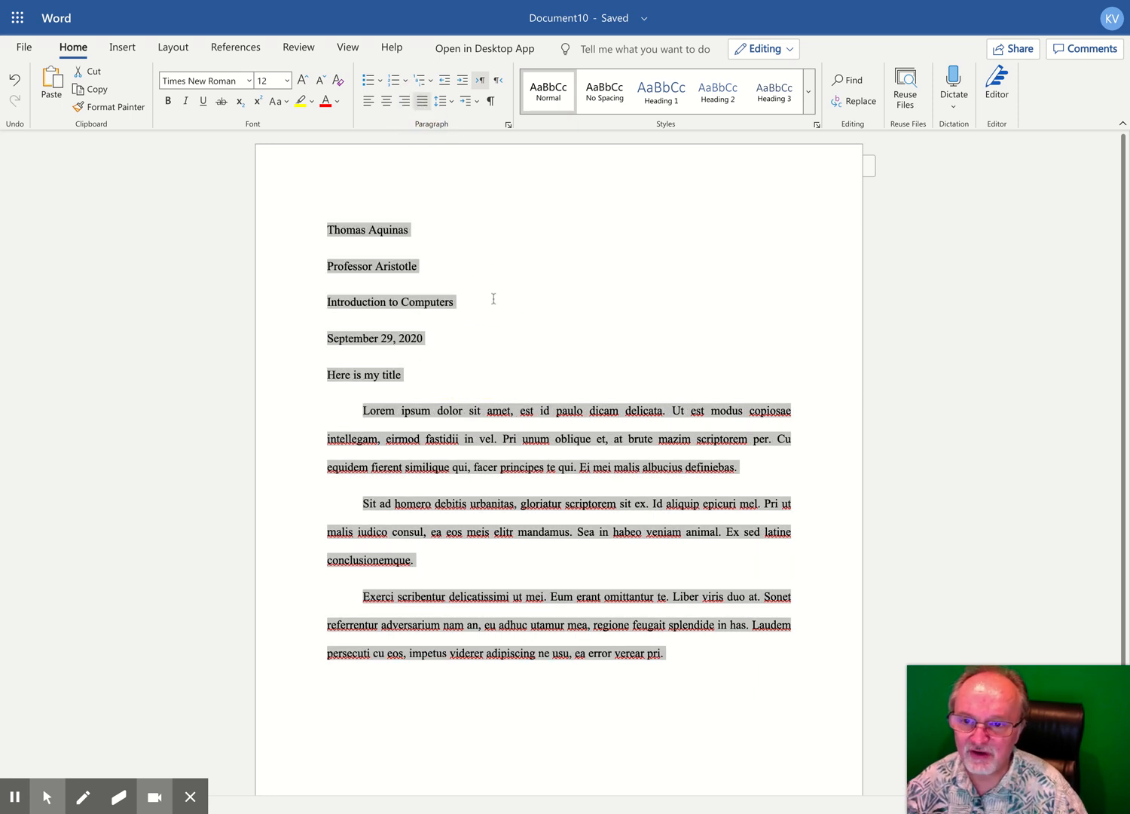
left_click(493, 300)
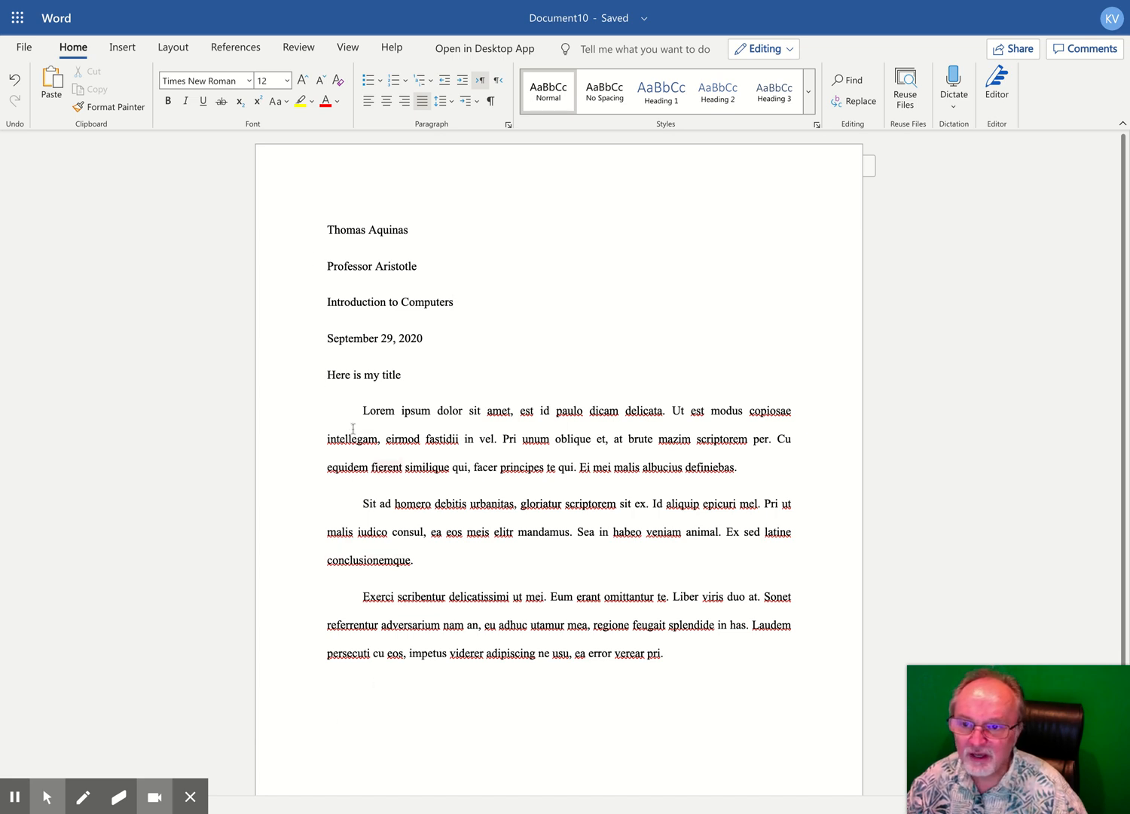
left_click_drag(348, 411, 797, 405)
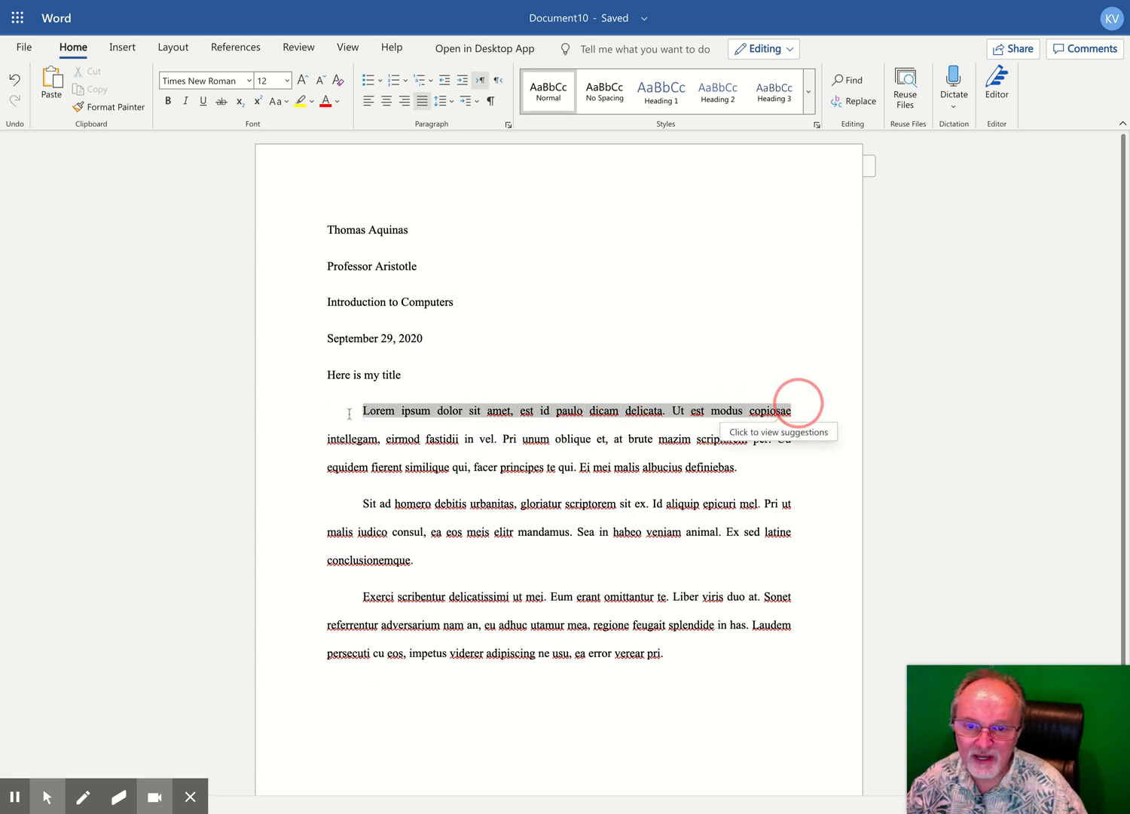
left_click(696, 297)
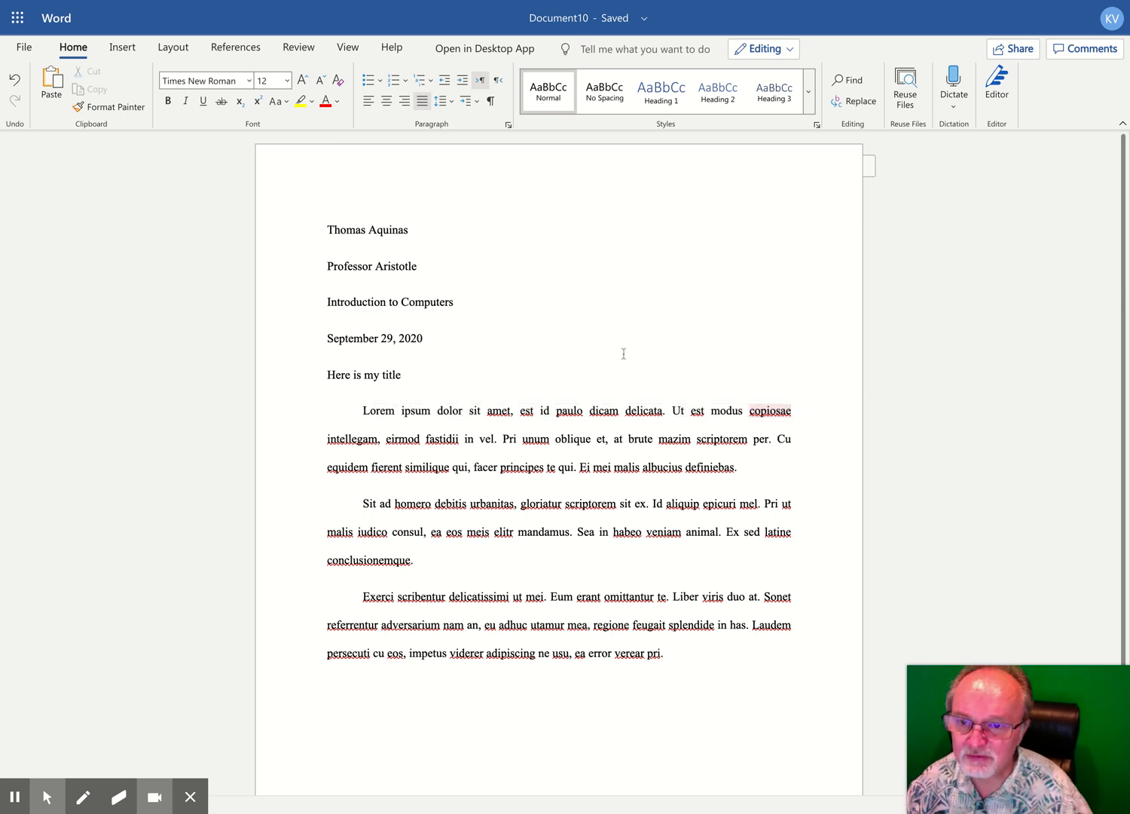
left_click(578, 283)
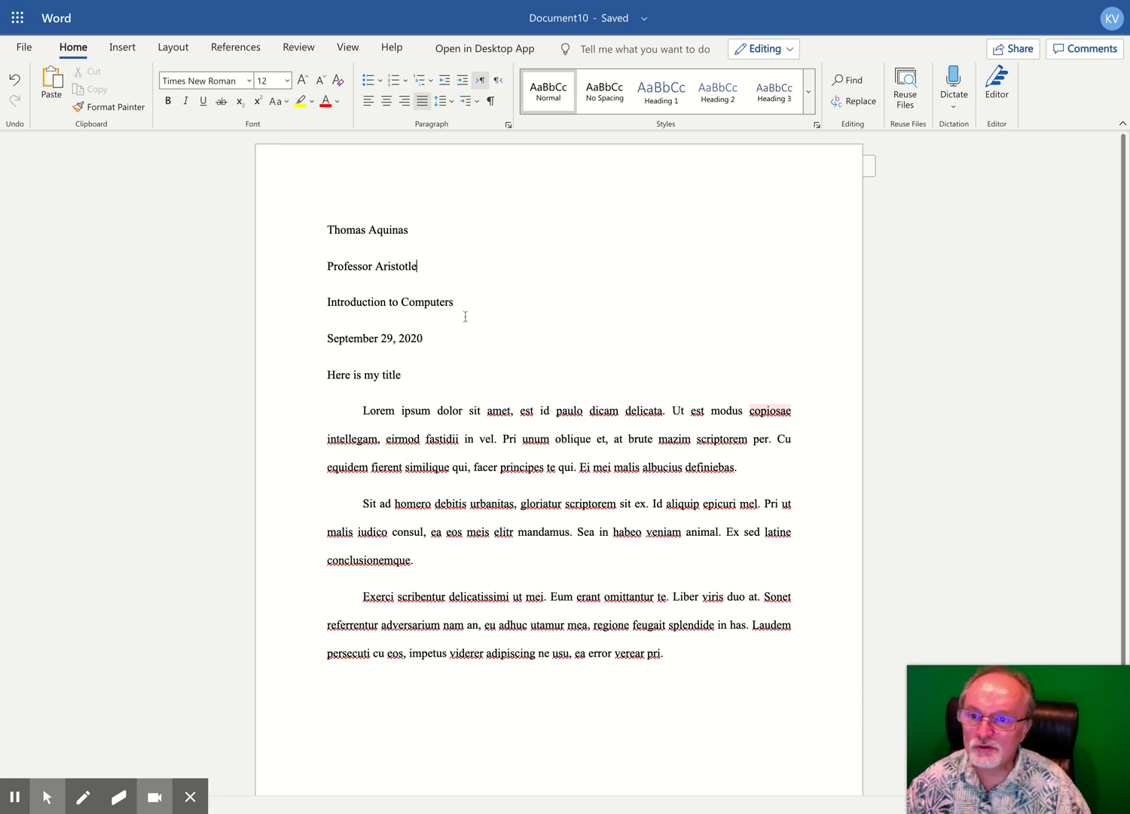
Switch all the text to left alignment and back to justified to compare the two alignments.
left_click(326, 234)
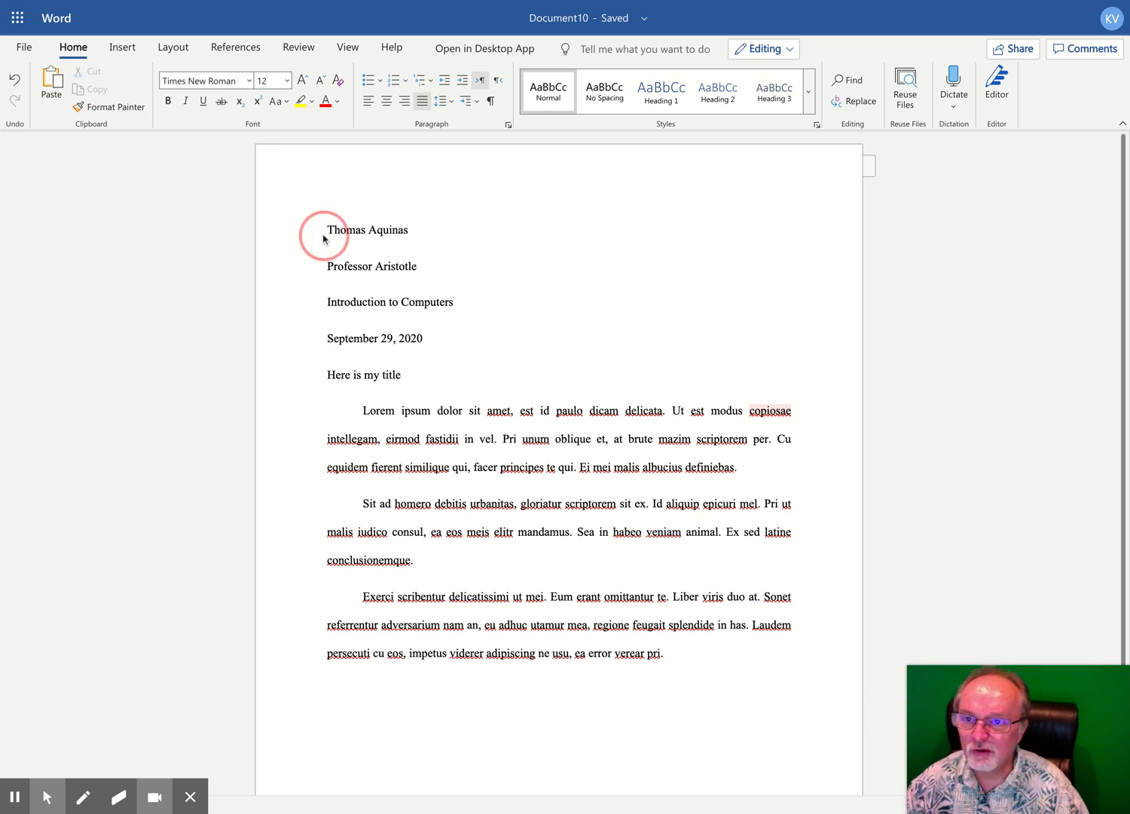
left_click_drag(326, 232, 730, 739)
left_click(368, 101)
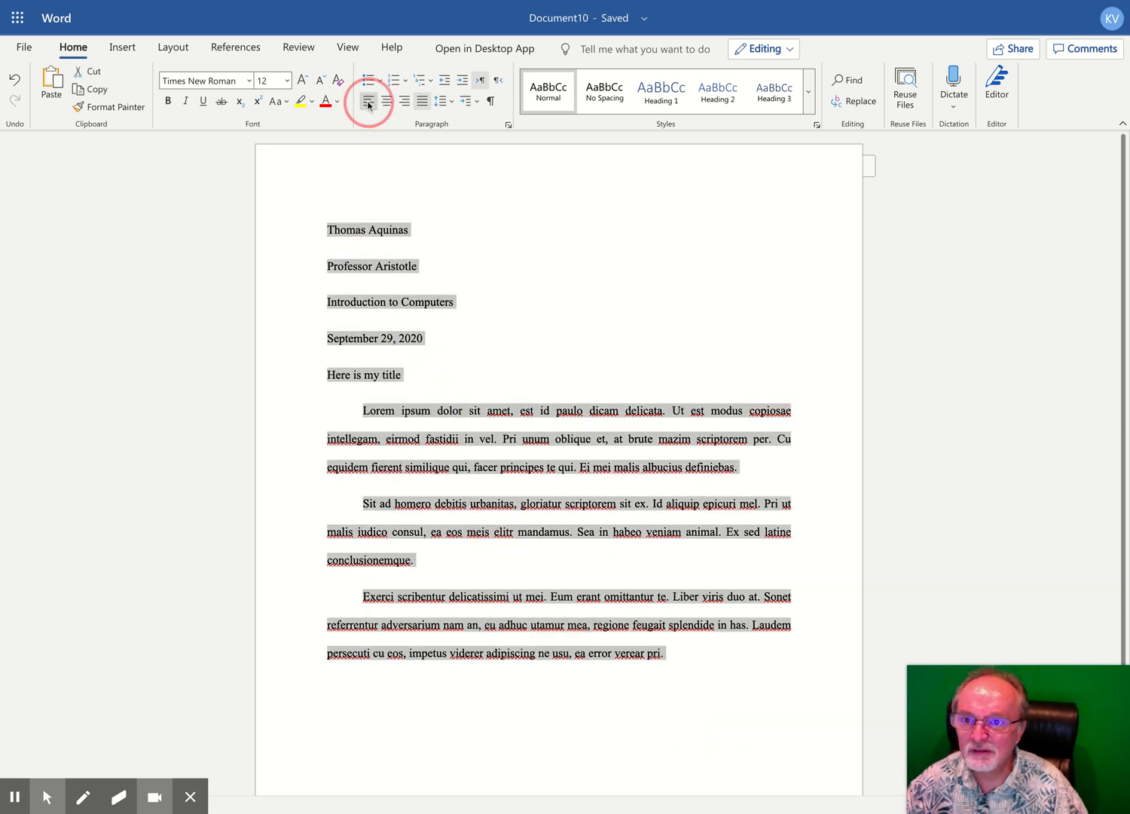
left_click(422, 102)
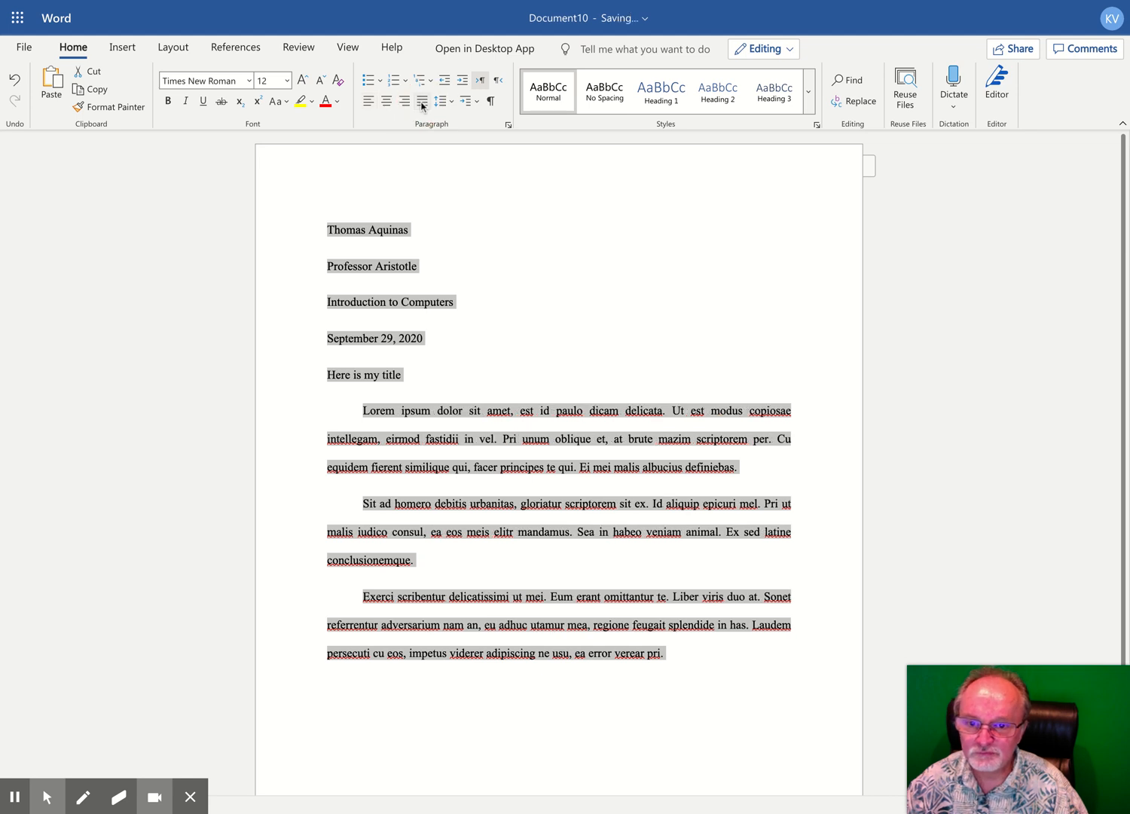
left_click(490, 251)
Center the title line "Here is my title" above the body paragraphs.
left_click(380, 375)
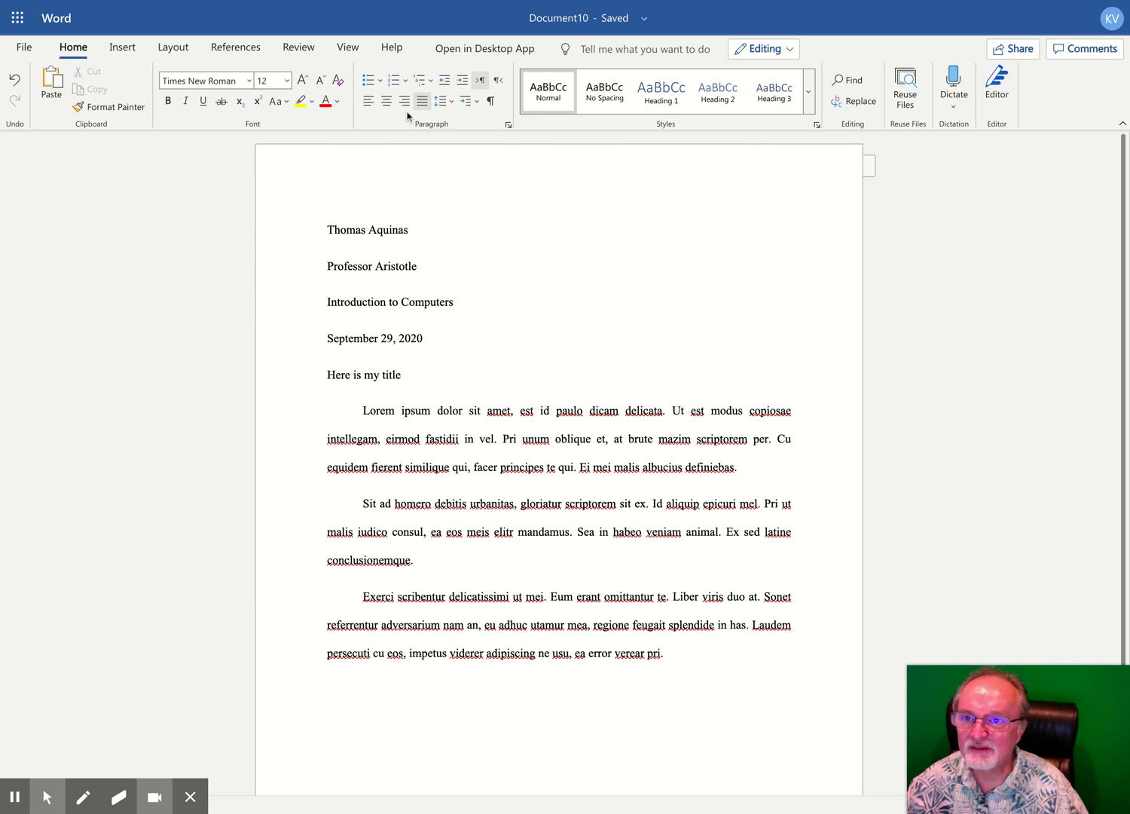
left_click(387, 107)
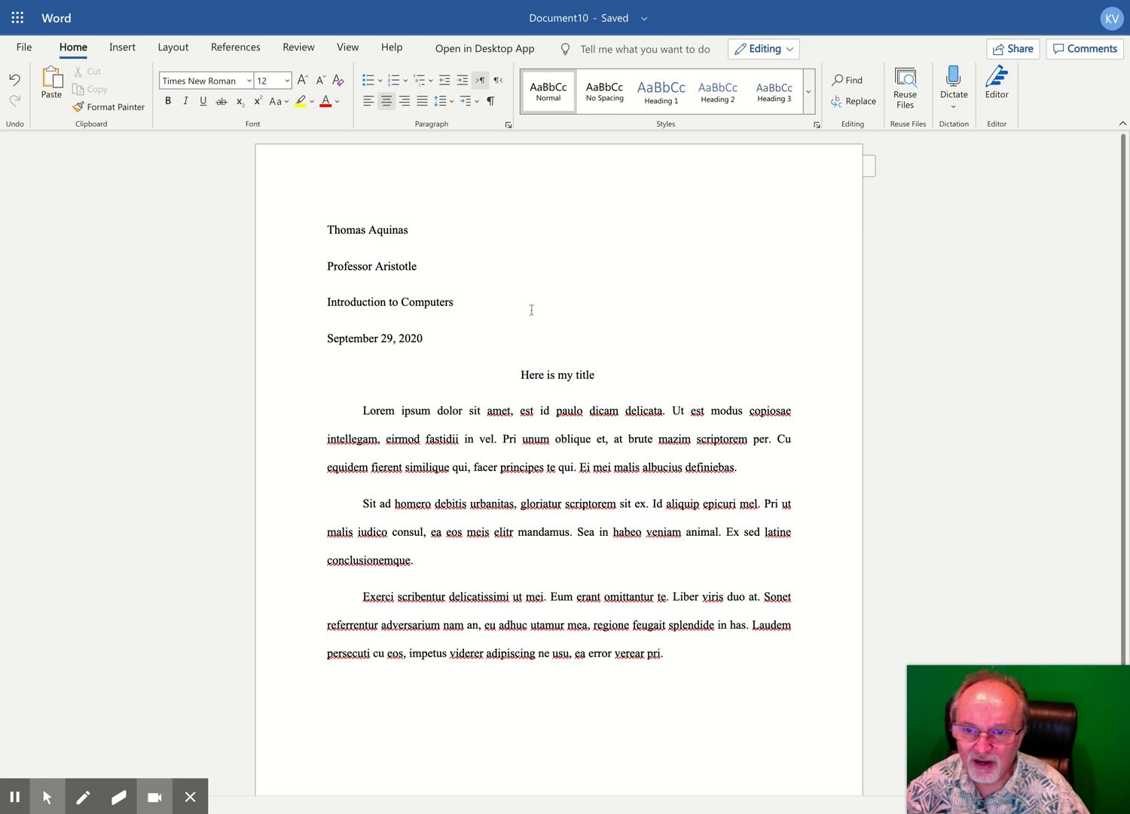
Highlight the four heading lines, the title and the body paragraphs in turn to review each block's alignment.
left_click_drag(464, 335, 322, 194)
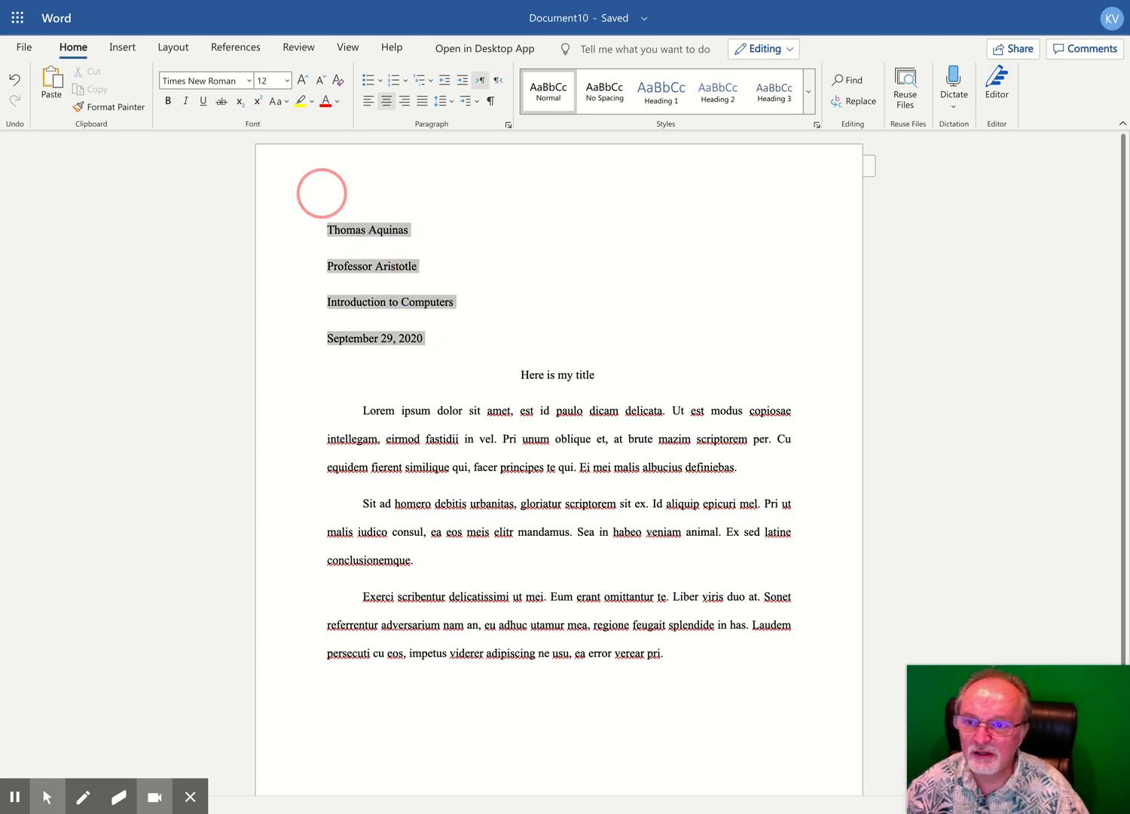
double_click(551, 375)
triple_click(548, 374)
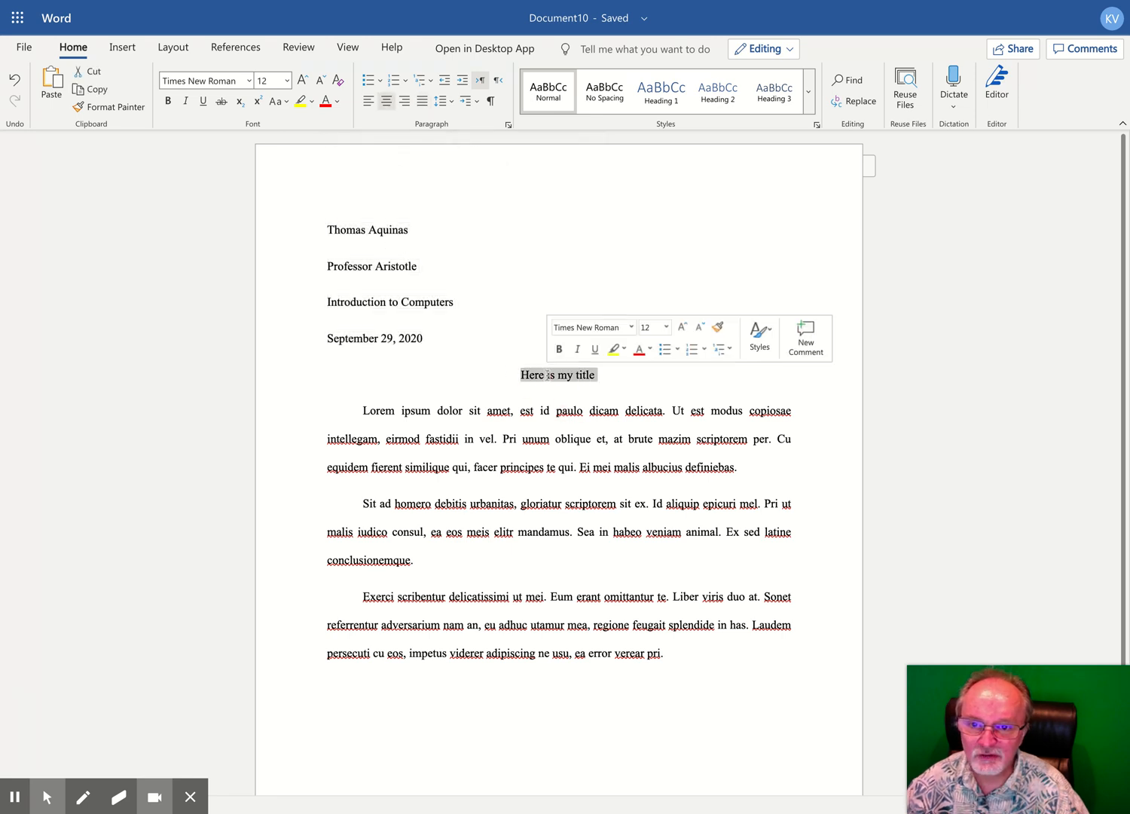
left_click(455, 384)
left_click_drag(349, 401, 704, 690)
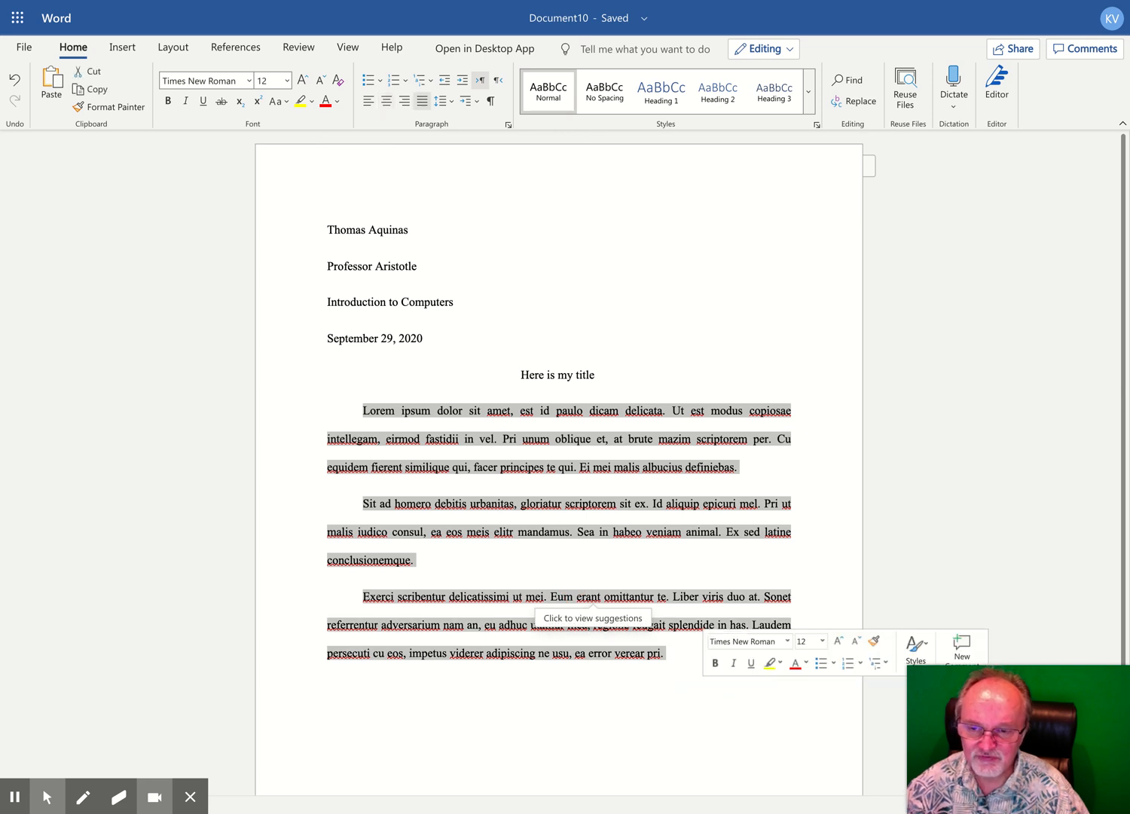
left_click(680, 714)
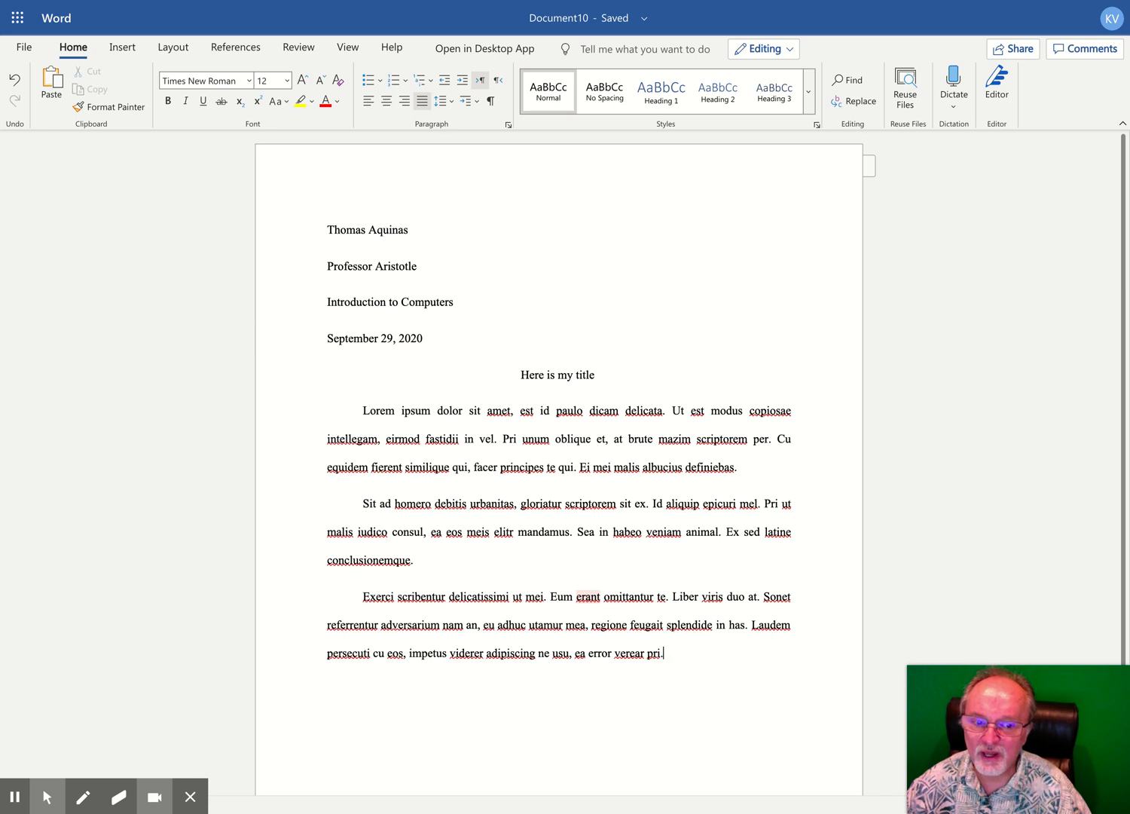
Left-align the three body paragraphs and justify them again to compare their line edges.
left_click_drag(694, 673, 337, 407)
left_click(369, 101)
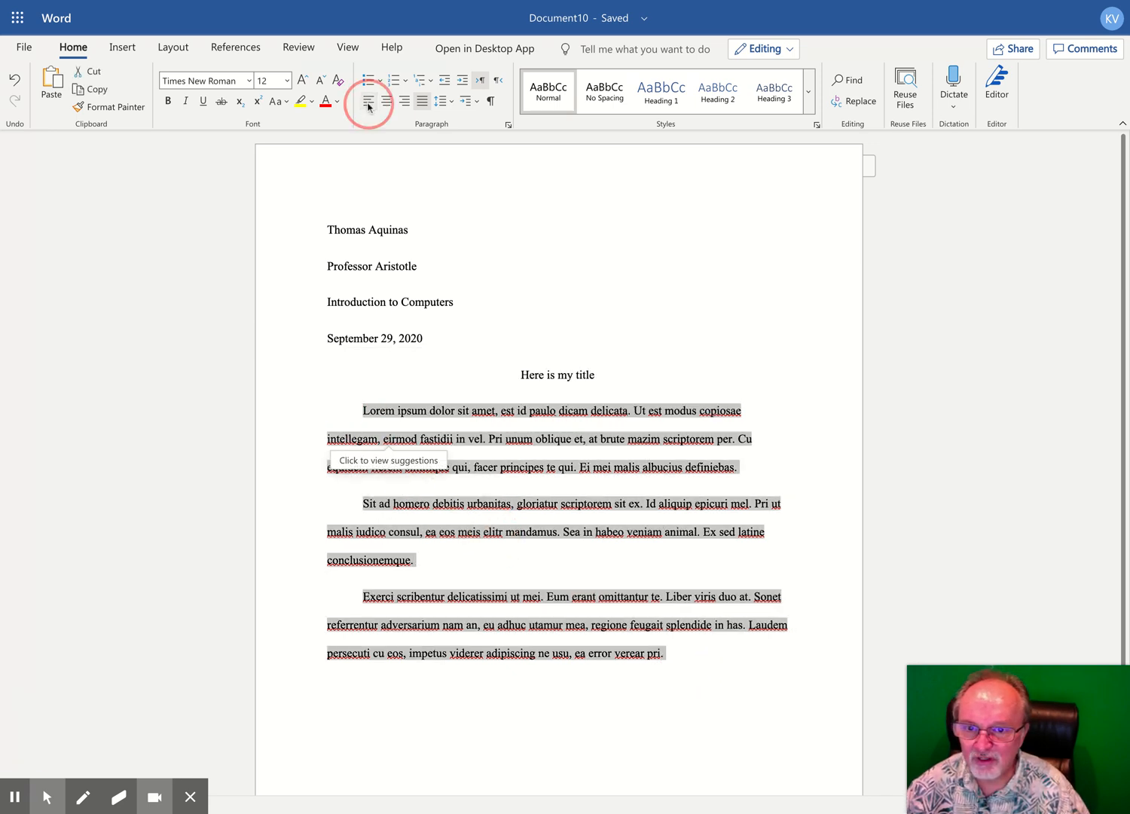
left_click(422, 105)
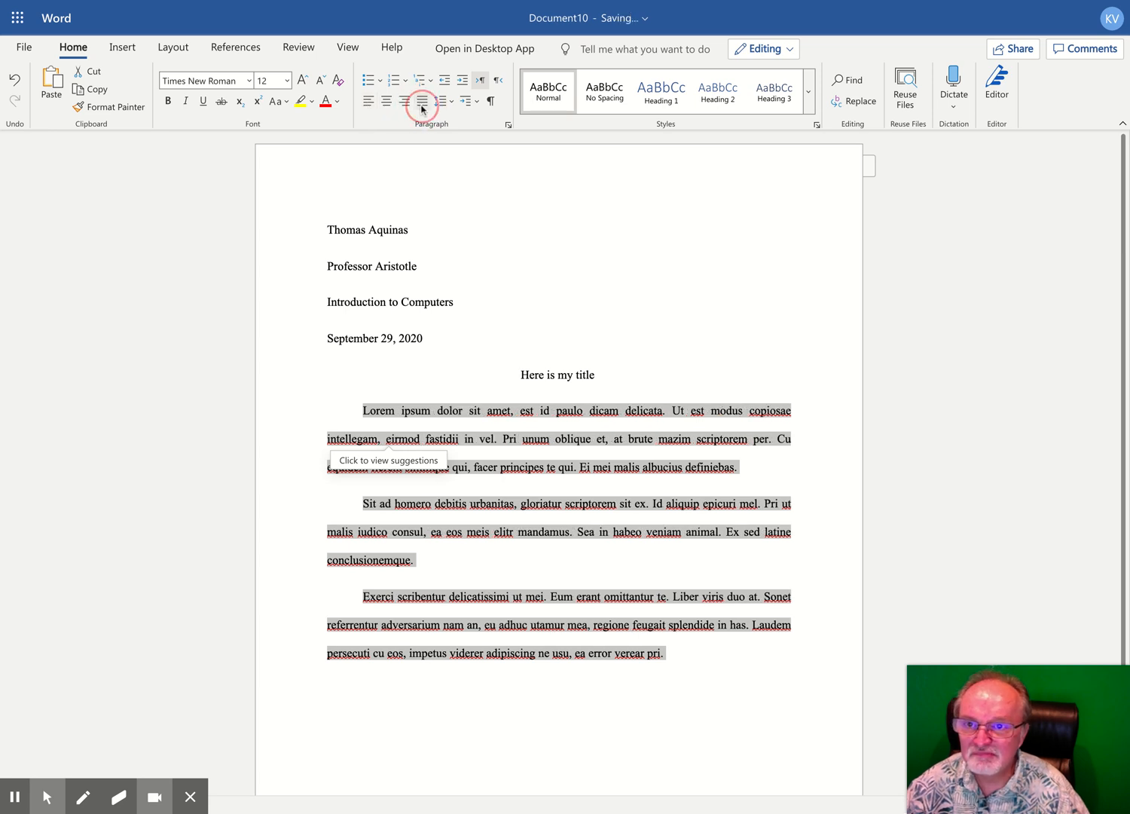
left_click(656, 698)
left_click(751, 686)
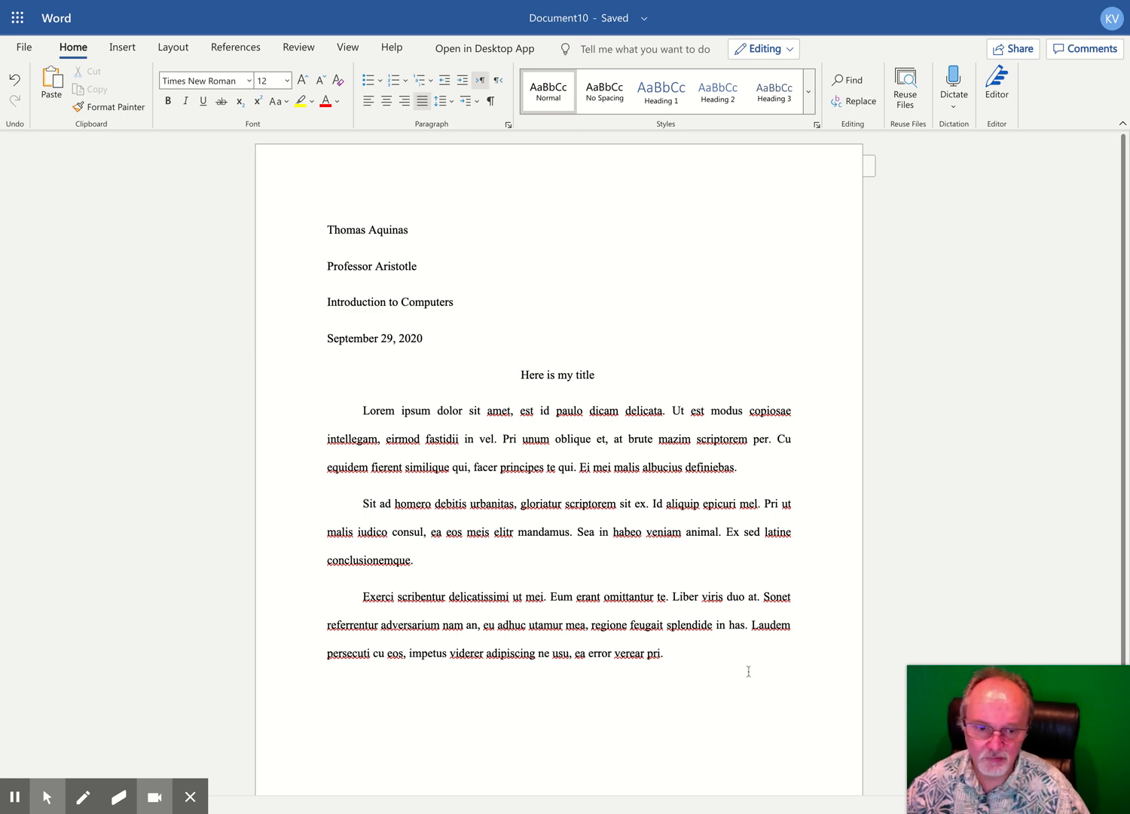
Open the Paragraph settings for the entire document and view the available alignment options.
left_click_drag(724, 661, 301, 215)
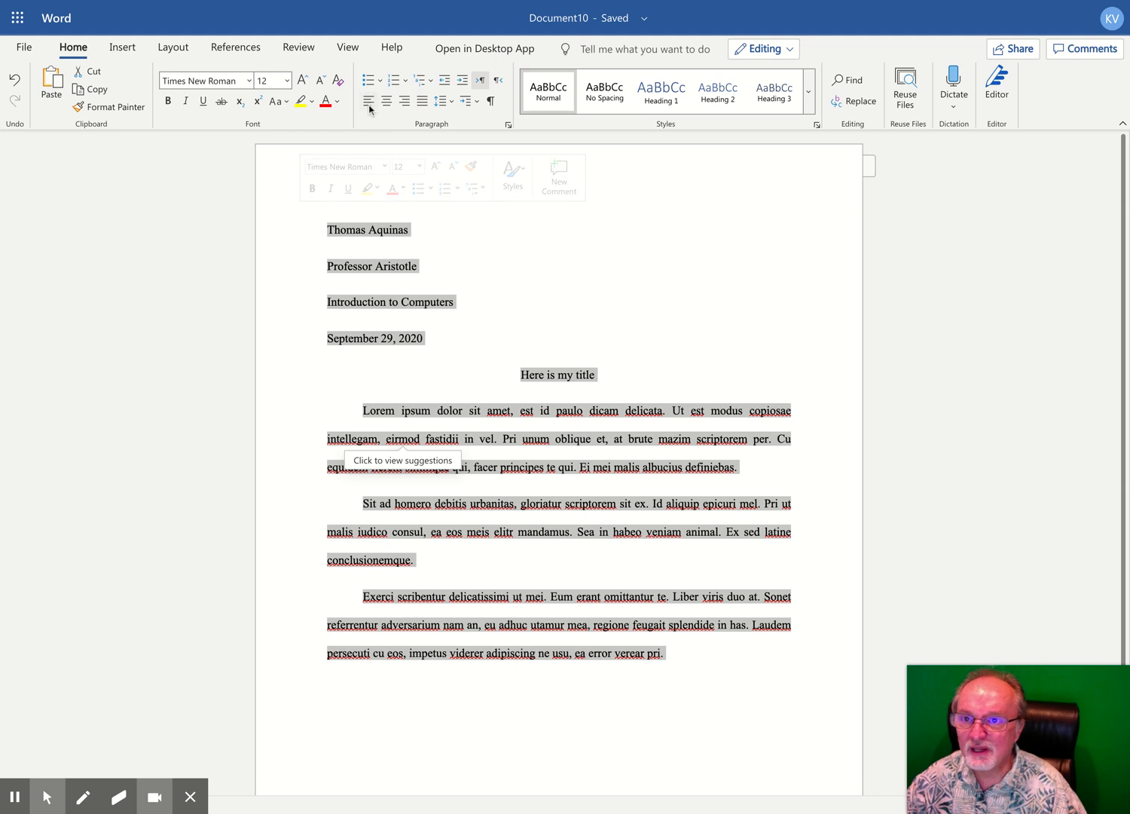
left_click(508, 126)
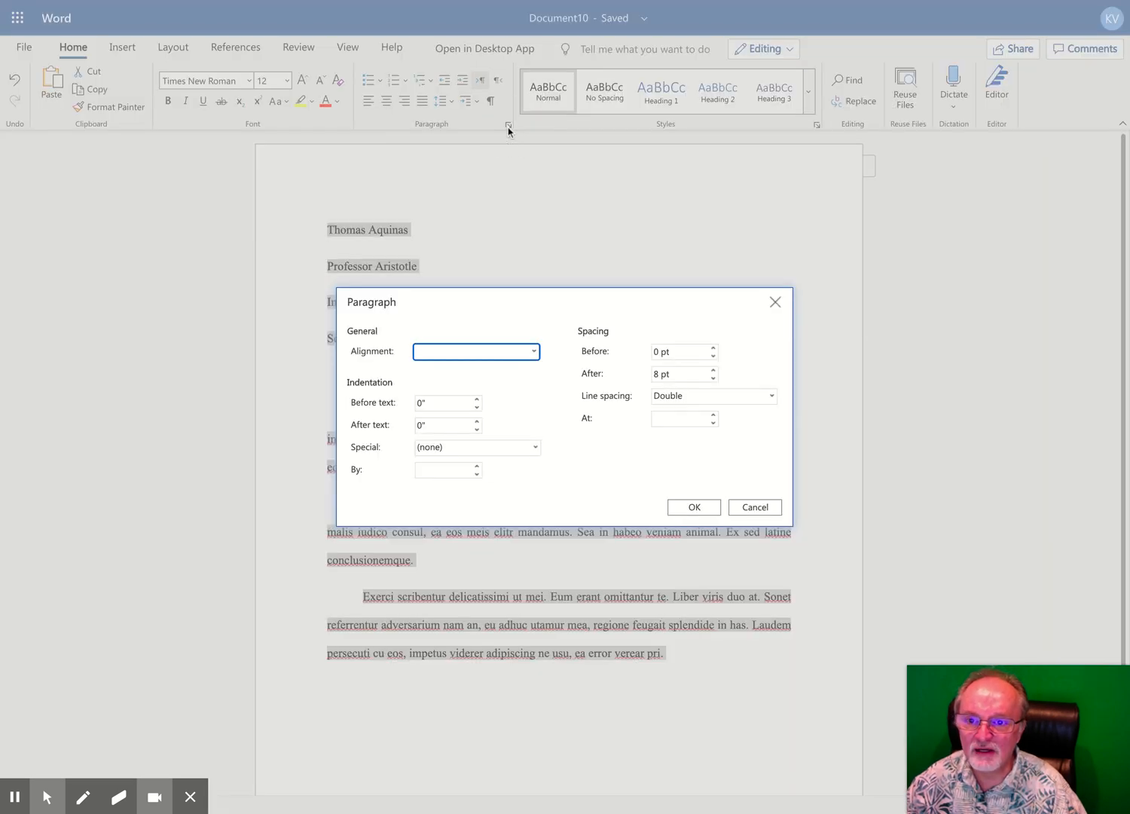
left_click(533, 351)
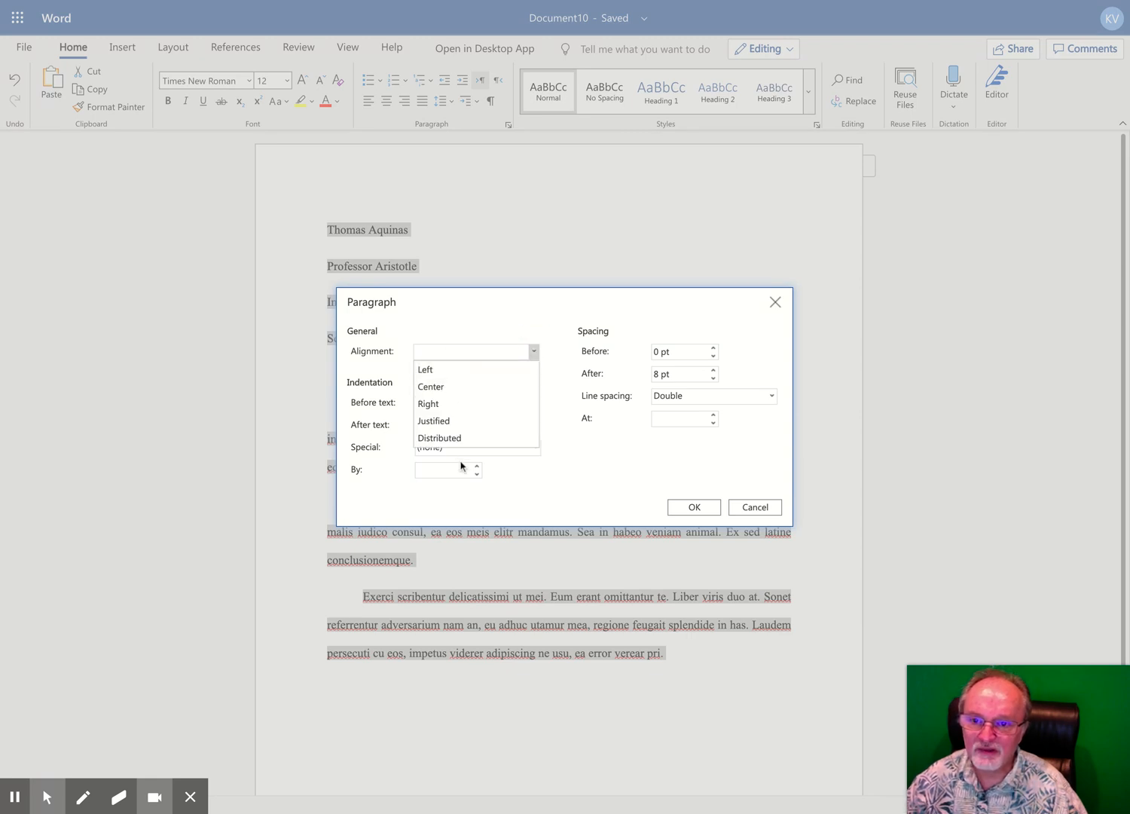
left_click(513, 214)
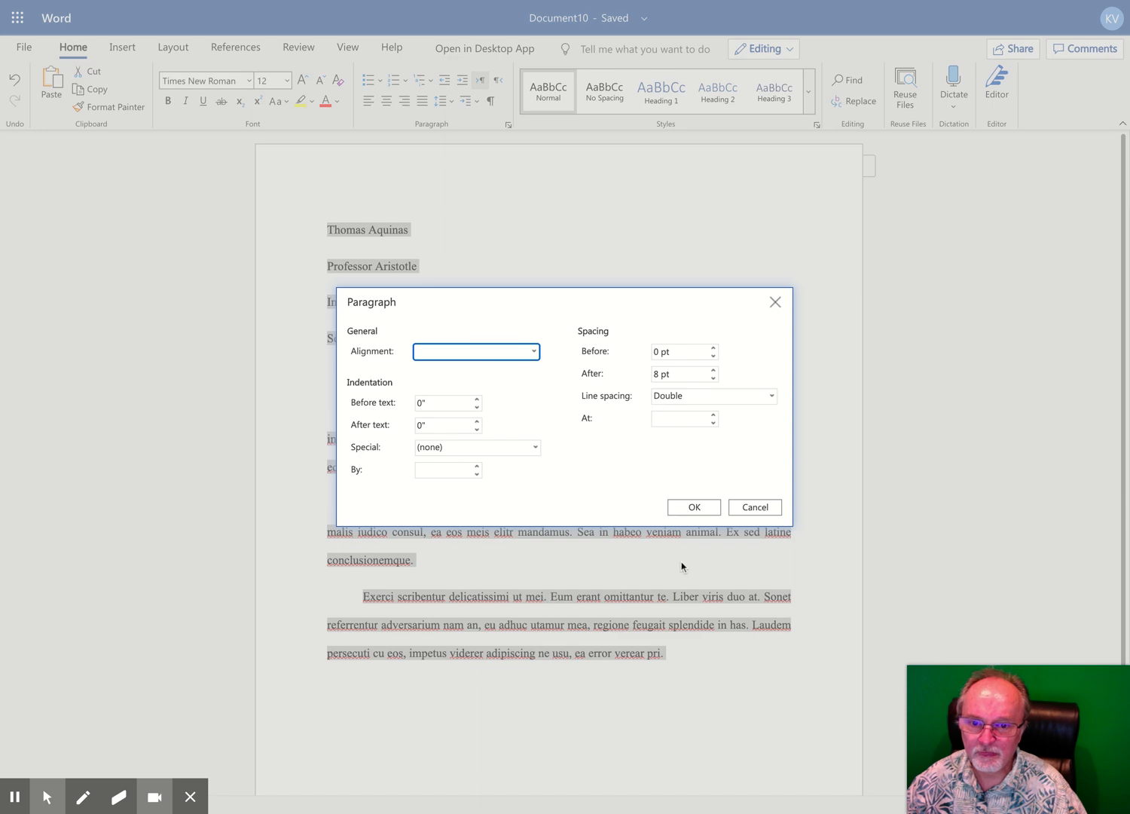